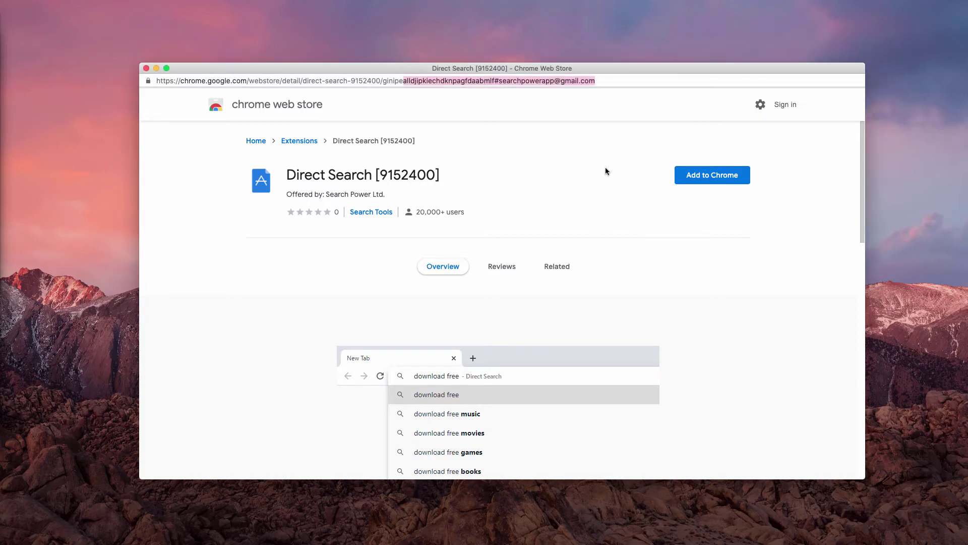
Start adding Direct Search [9152400] from its Web Store page, raising the permissions prompt
{"action": "left_click_drag", "start_coordinate": [625, 69], "coordinate": [626, 73]}
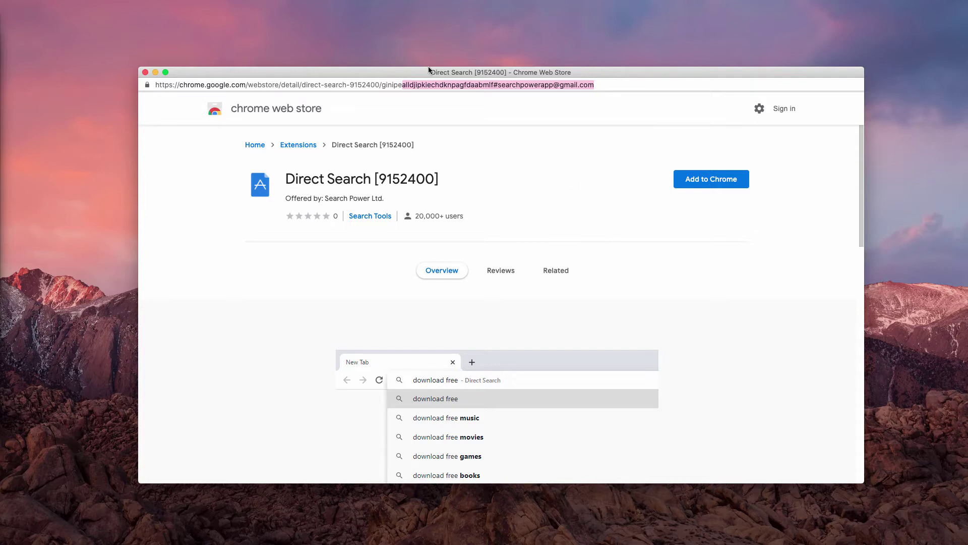
{"action": "left_click_drag", "start_coordinate": [468, 72], "coordinate": [471, 71]}
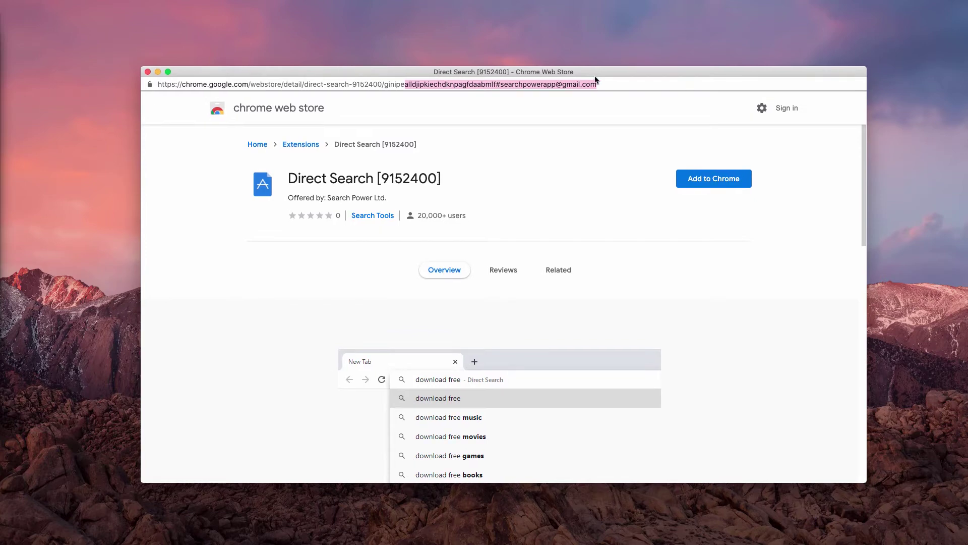
{"action": "left_click", "coordinate": [774, 246]}
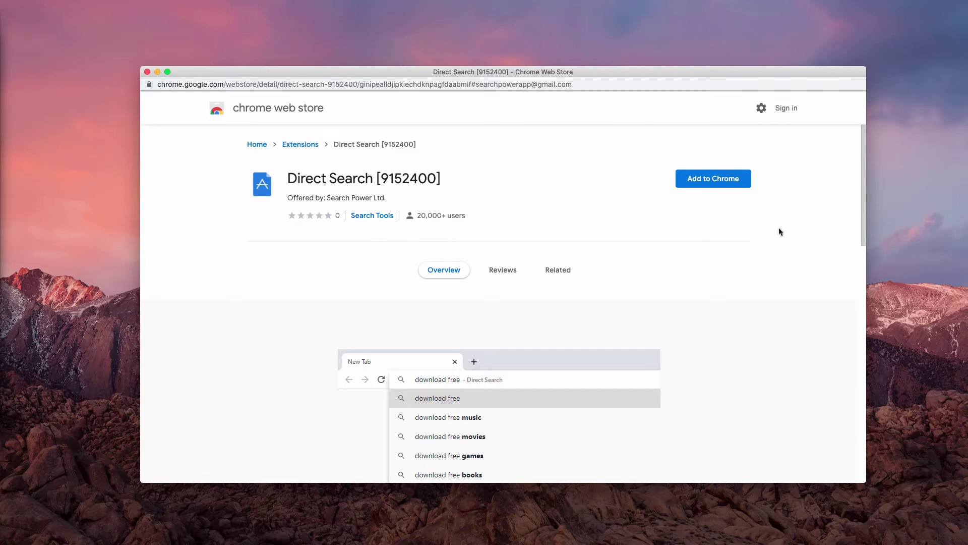
{"action": "left_click", "coordinate": [699, 179]}
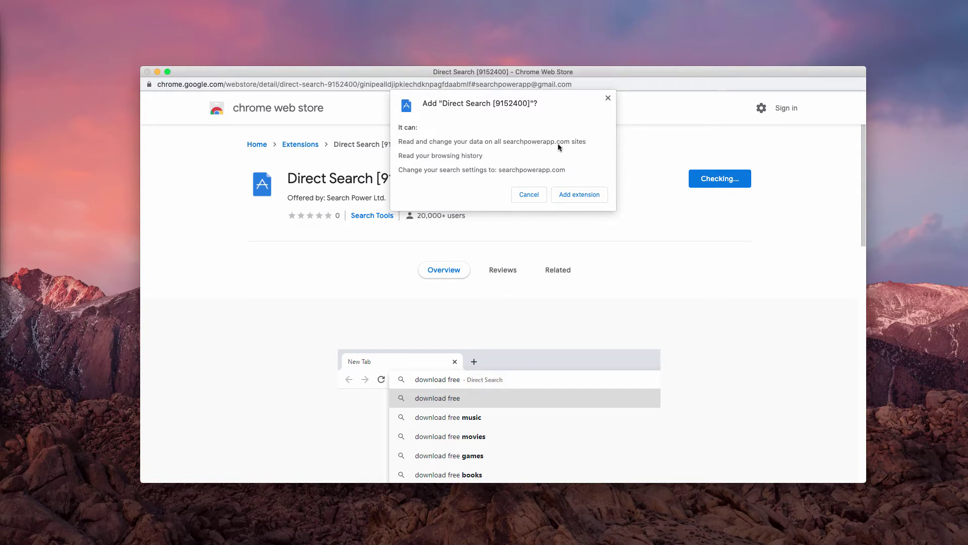
Approve Direct Search's requested permissions so the extension installs
{"action": "left_click", "coordinate": [588, 194]}
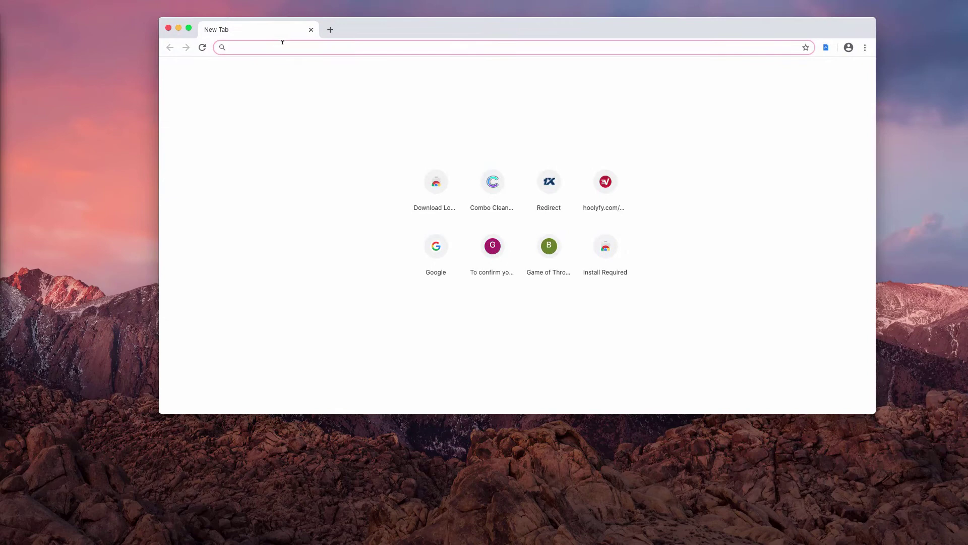
{"action": "type", "text": "google.com"}
Load google.com, accept the privacy reminder and search for 'virus'
{"action": "key", "text": "Return"}
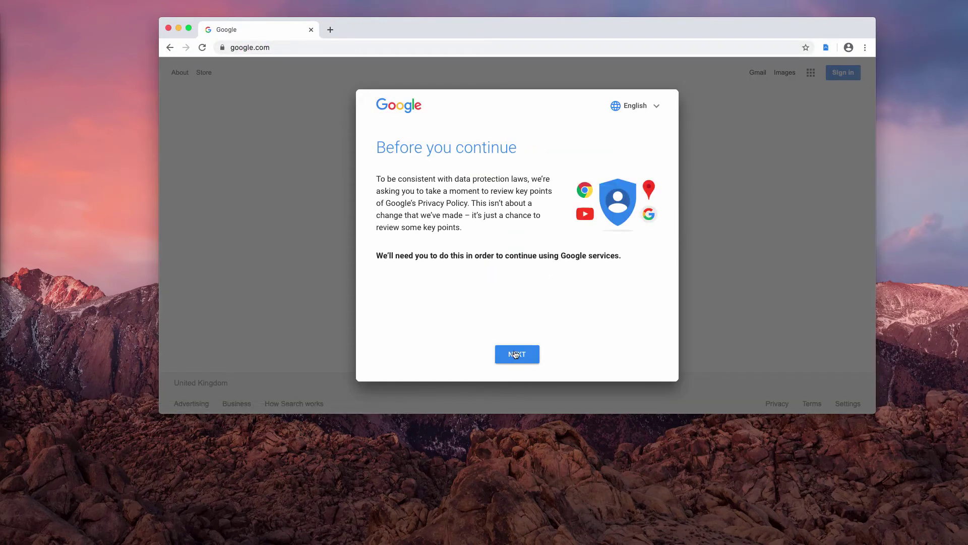
{"action": "left_click", "coordinate": [515, 354]}
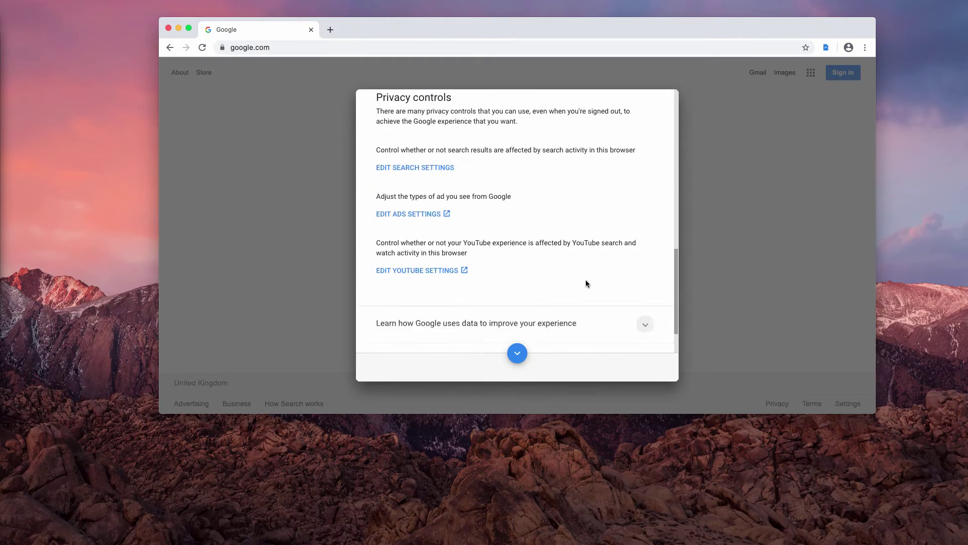
{"action": "left_click", "coordinate": [627, 368]}
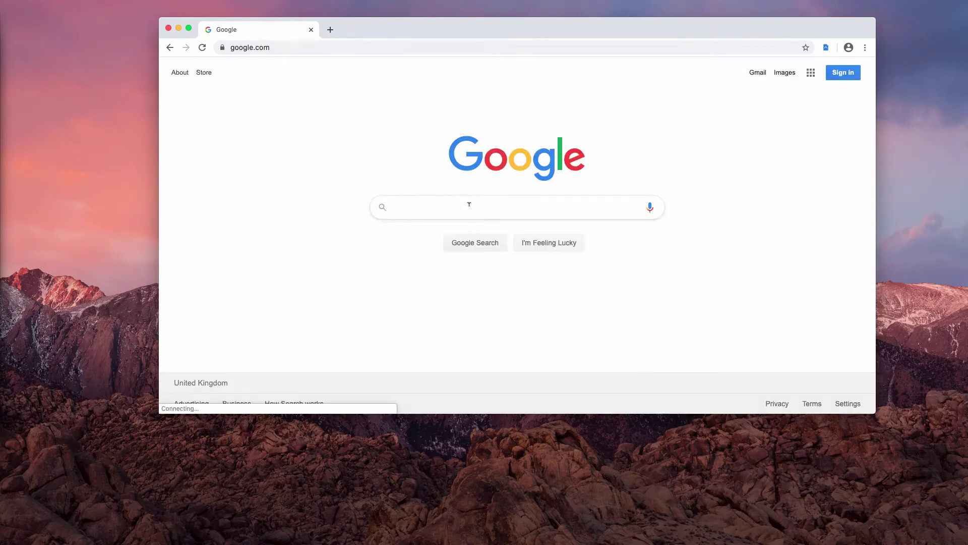
{"action": "left_click", "coordinate": [469, 204]}
{"action": "type", "text": "virus"}
{"action": "key", "text": "Return"}
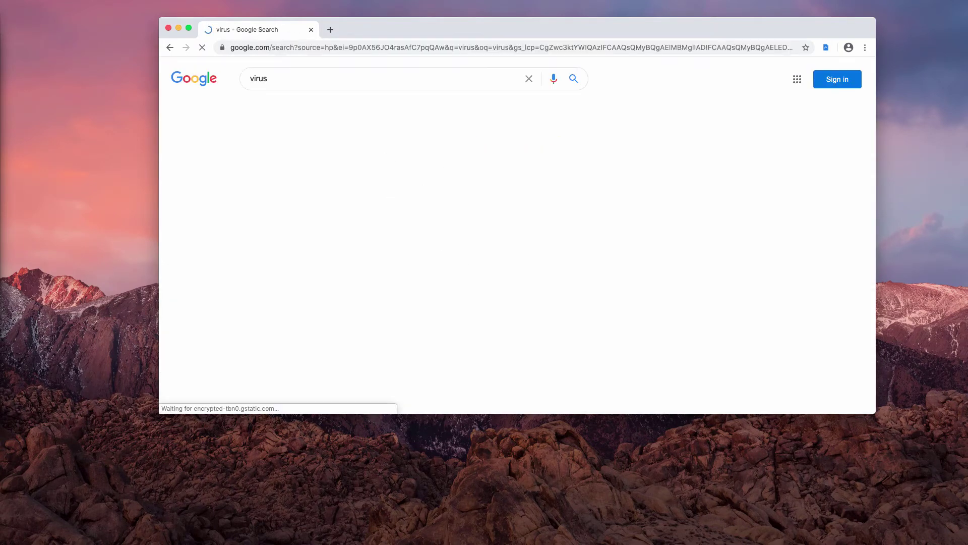
Search 'virus' from a new tab's address bar, landing on Bing via searchpowerapp.com, and dismiss the notice
{"action": "left_click", "coordinate": [330, 29]}
{"action": "type", "text": "virus"}
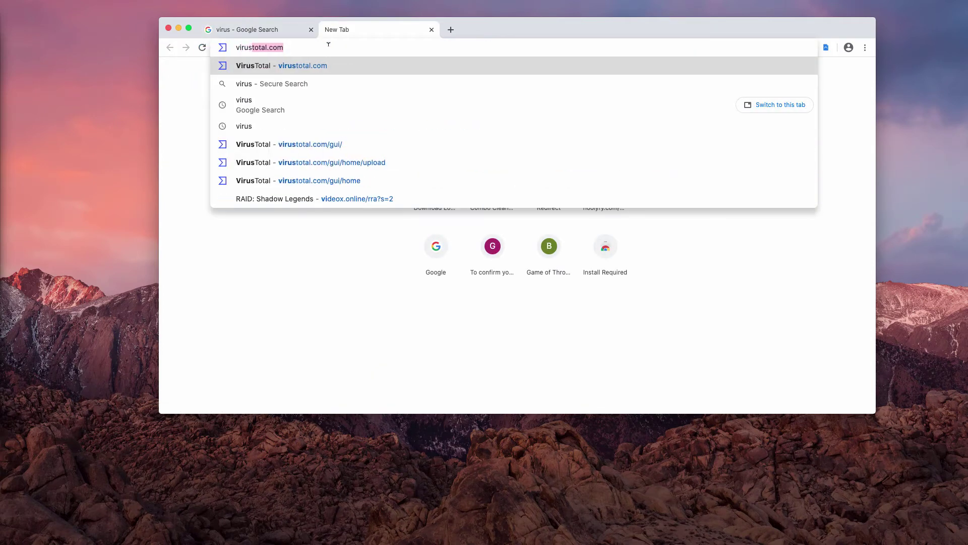
{"action": "key", "text": "BackSpace"}
{"action": "key", "text": "Return"}
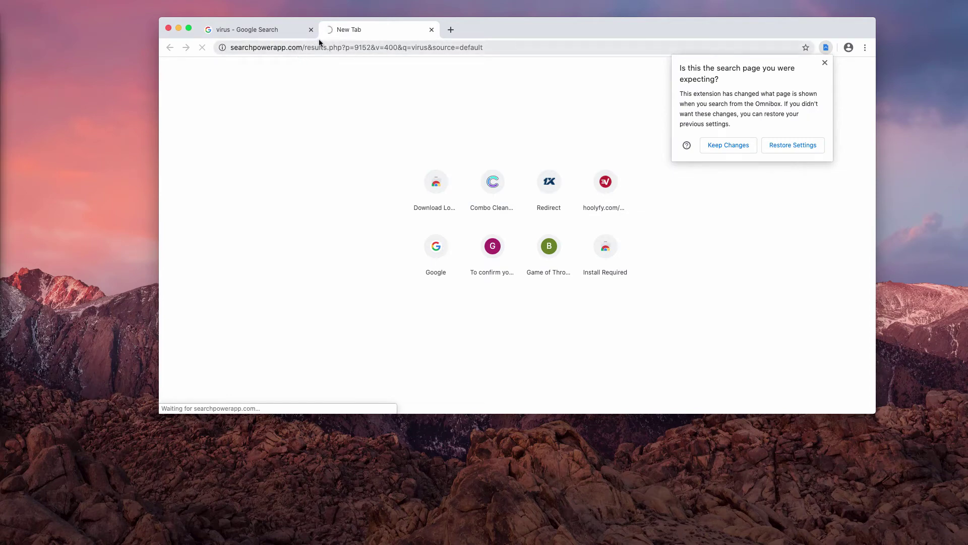
{"action": "left_click", "coordinate": [370, 48]}
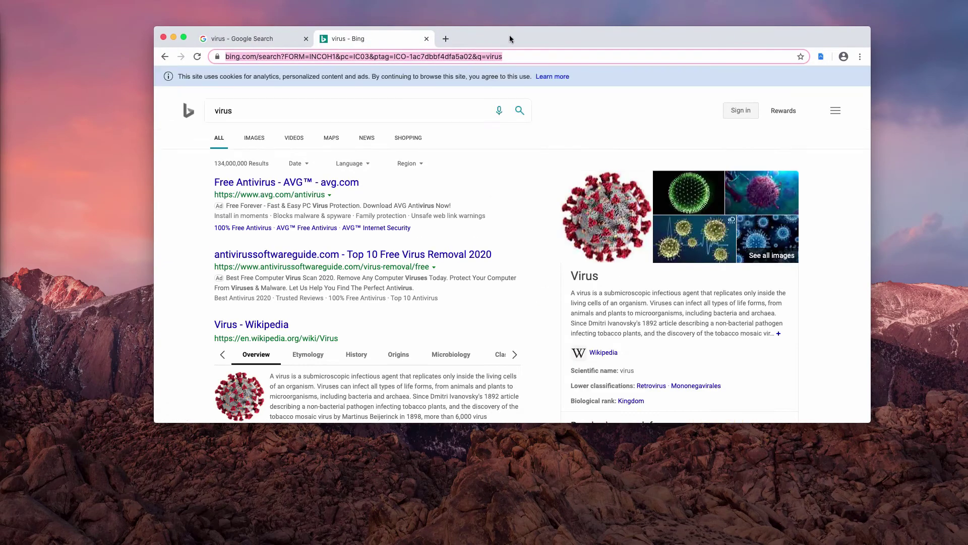
{"action": "left_click_drag", "start_coordinate": [509, 35], "coordinate": [512, 40]}
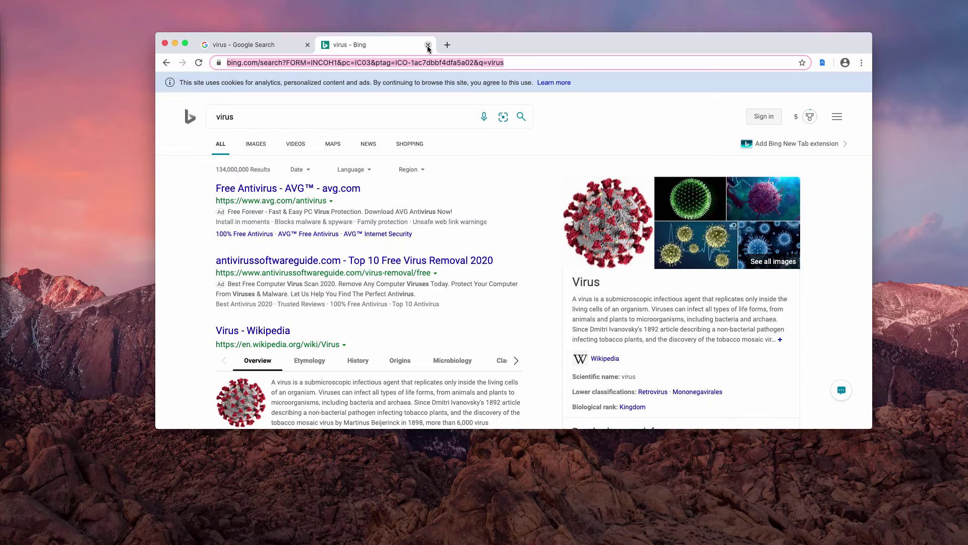
{"action": "left_click_drag", "start_coordinate": [487, 38], "coordinate": [484, 54]}
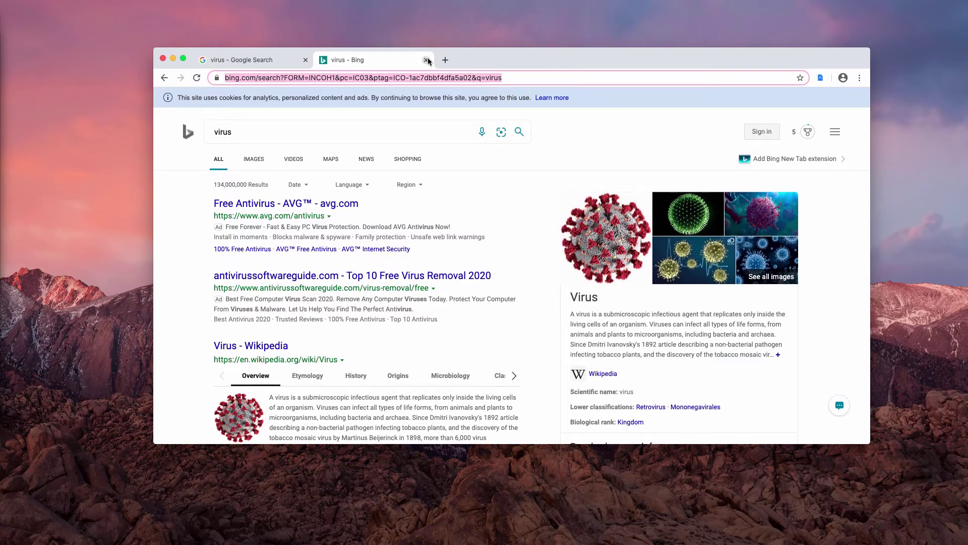
Reach Chrome's Extensions page via More Tools, listing Direct Search [9152400]
{"action": "left_click", "coordinate": [446, 60]}
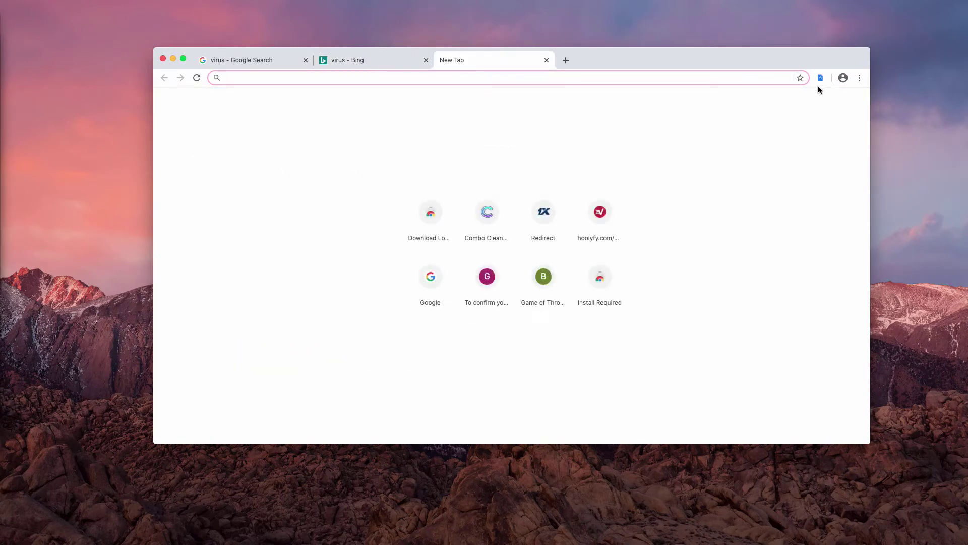
{"action": "left_click", "coordinate": [859, 77]}
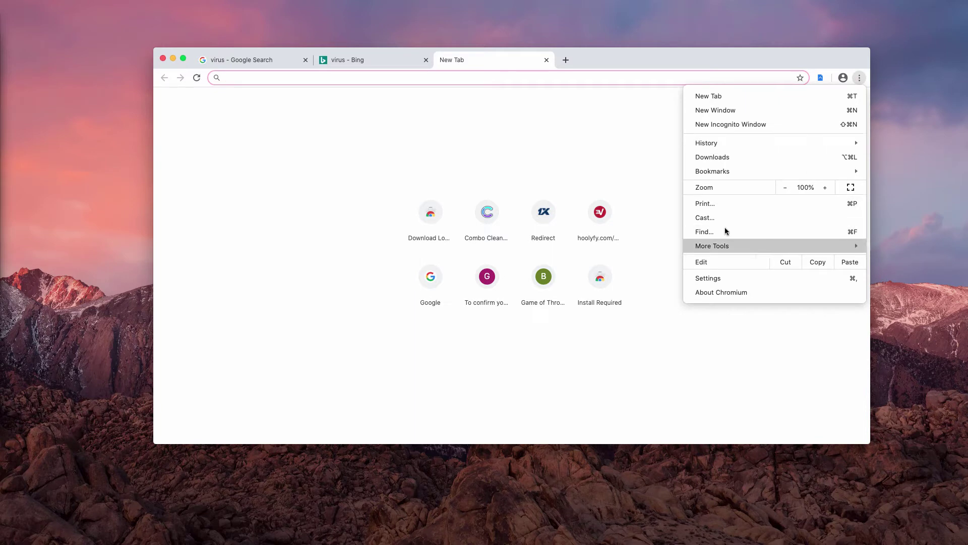
{"action": "left_click", "coordinate": [628, 170]}
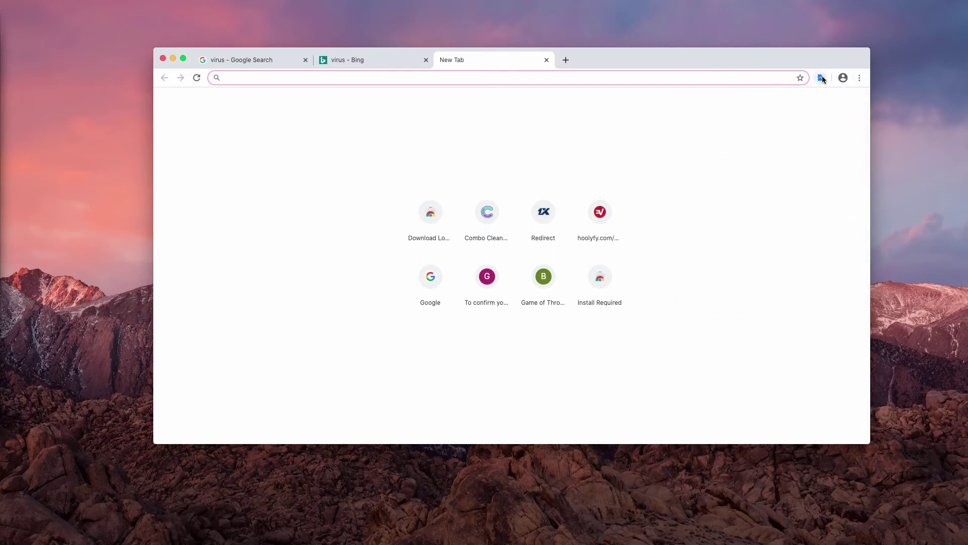
{"action": "left_click", "coordinate": [679, 127]}
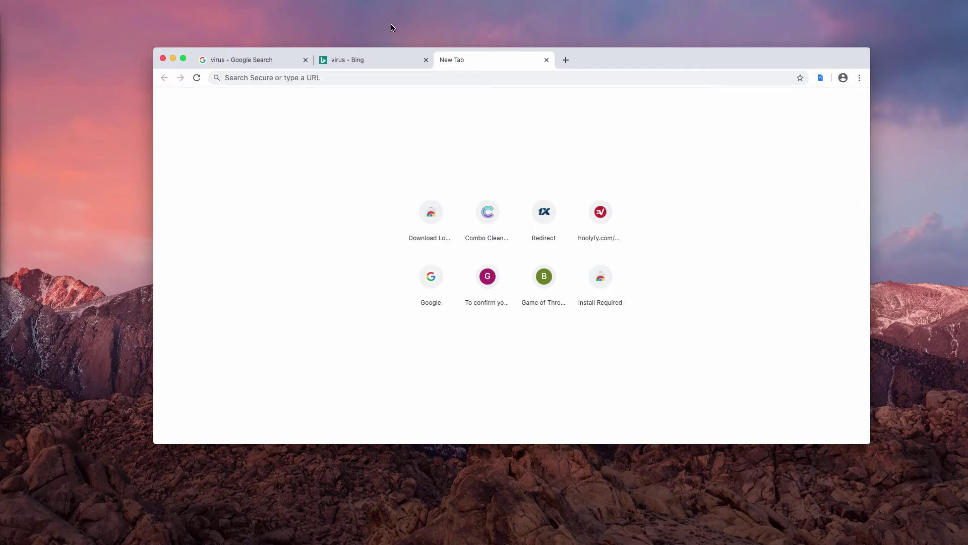
{"action": "left_click", "coordinate": [859, 79]}
{"action": "mouse_move", "coordinate": [771, 246]}
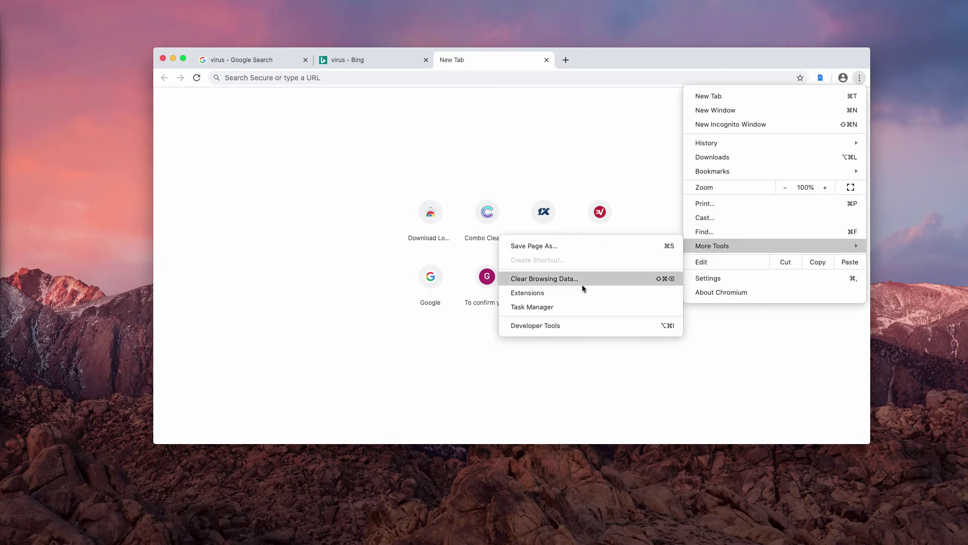
{"action": "left_click", "coordinate": [562, 292]}
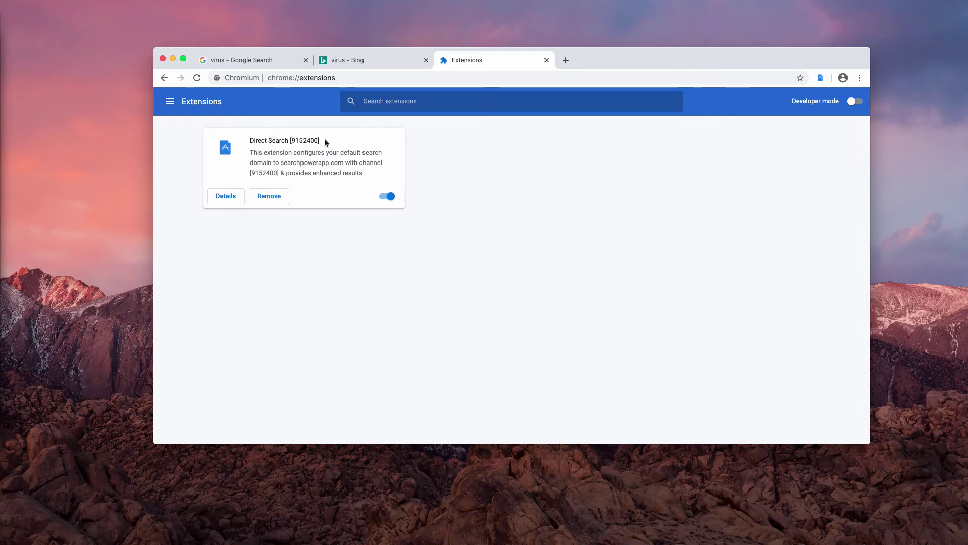
Remove the Direct Search extension and load combocleaner.com
{"action": "left_click", "coordinate": [385, 197]}
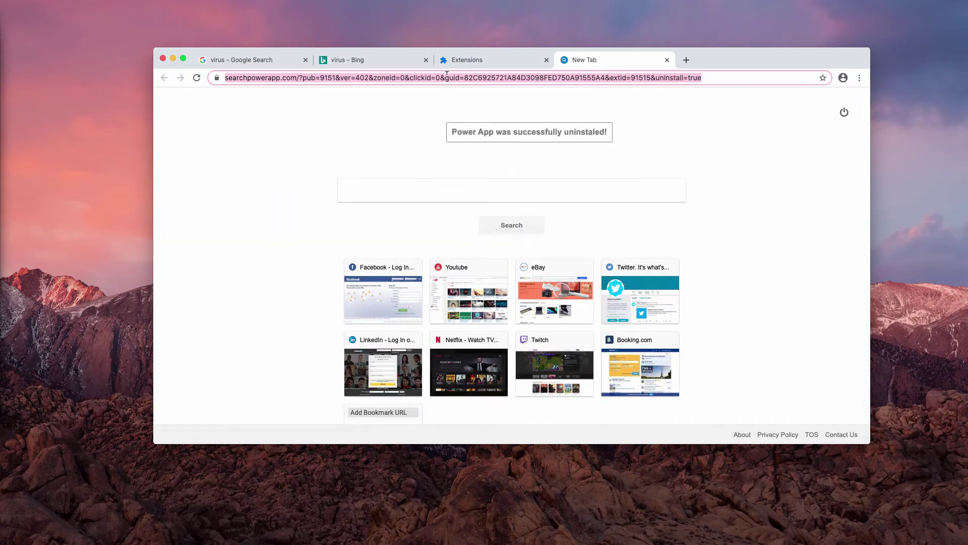
{"action": "type", "text": "combocleaner.com"}
{"action": "key", "text": "Return"}
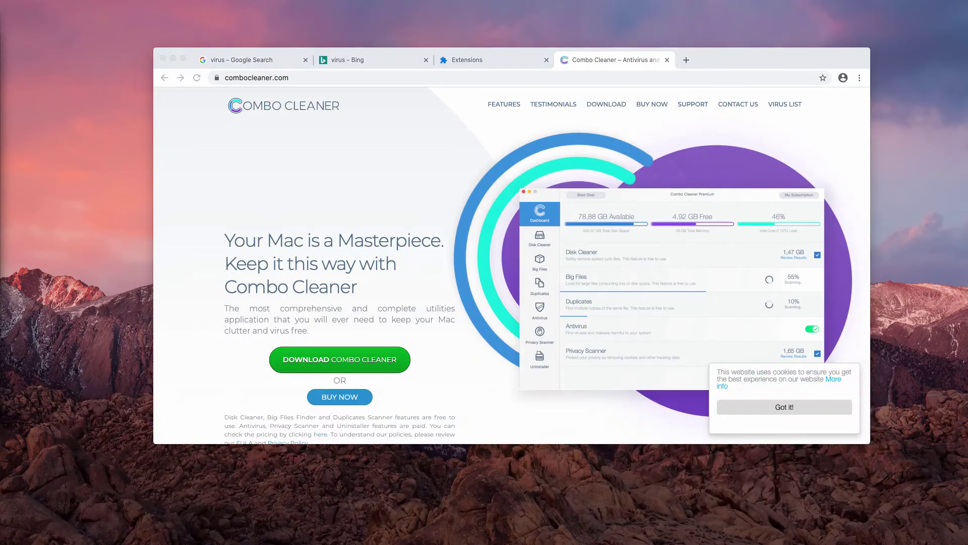
Check the Combo Cleaner site's full web address, then return to the page
{"action": "left_click", "coordinate": [327, 78]}
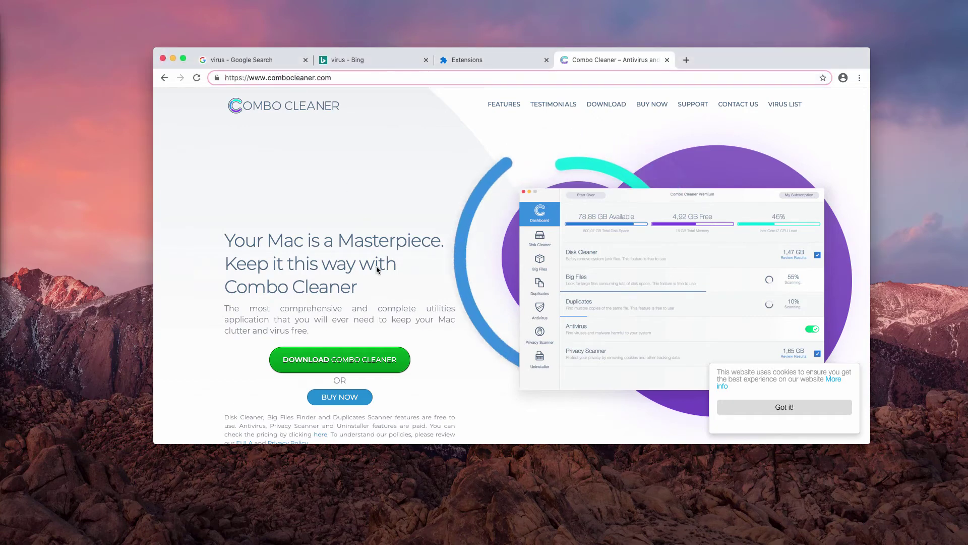
{"action": "left_click", "coordinate": [309, 306]}
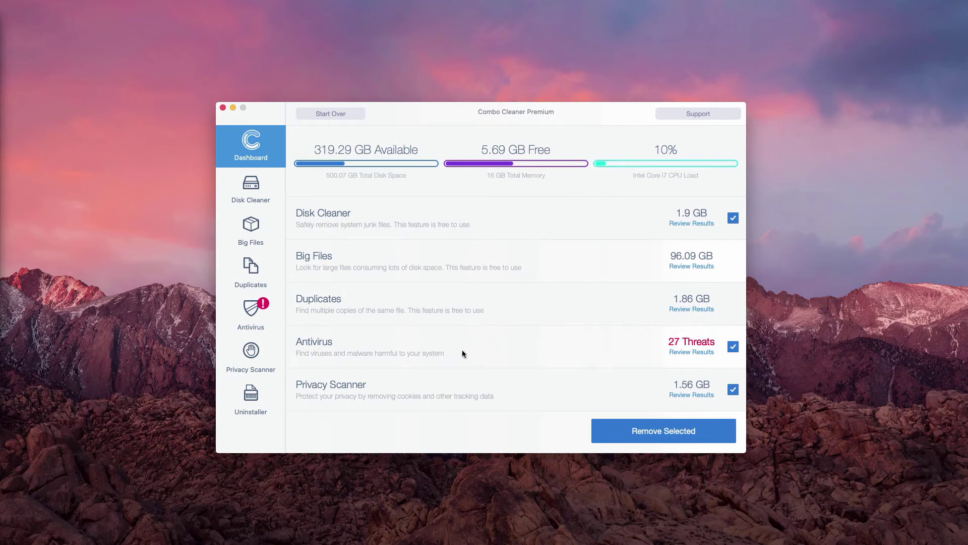
Review the antivirus results listing the 27 detected threats
{"action": "left_click", "coordinate": [692, 351]}
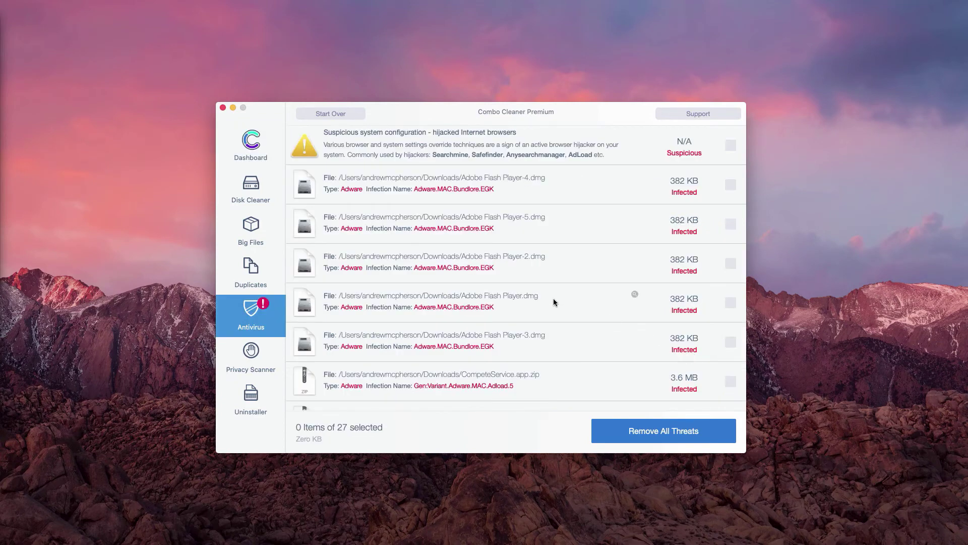
{"action": "scroll", "coordinate": [421, 219], "scroll_direction": "down", "scroll_amount": 3}
{"action": "scroll", "coordinate": [422, 236], "scroll_direction": "down", "scroll_amount": 2}
{"action": "scroll", "coordinate": [422, 236], "scroll_direction": "down", "scroll_amount": 5}
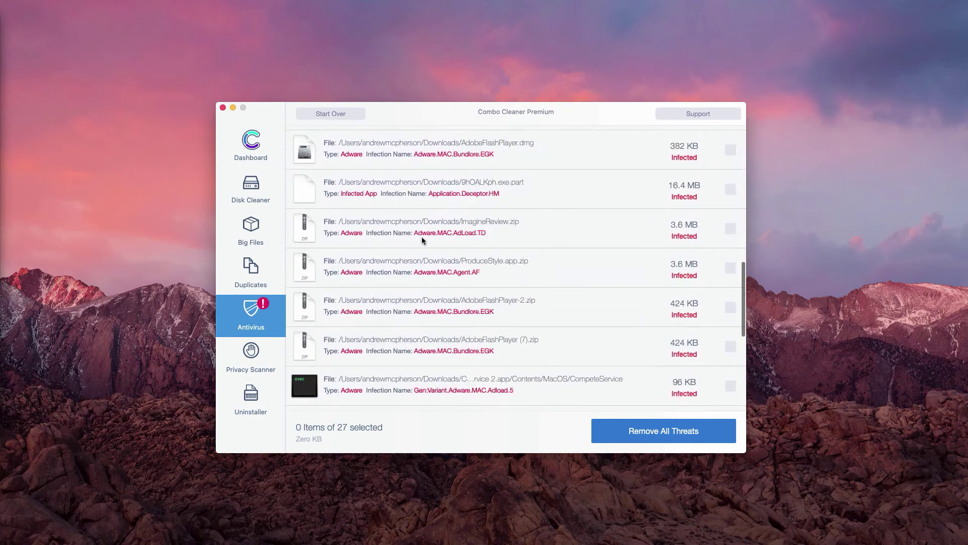
{"action": "scroll", "coordinate": [422, 239], "scroll_direction": "down", "scroll_amount": 5}
{"action": "scroll", "coordinate": [422, 242], "scroll_direction": "down", "scroll_amount": 5}
{"action": "scroll", "coordinate": [422, 249], "scroll_direction": "down", "scroll_amount": 3}
{"action": "scroll", "coordinate": [431, 260], "scroll_direction": "up", "scroll_amount": 2}
{"action": "mouse_move", "coordinate": [515, 184]}
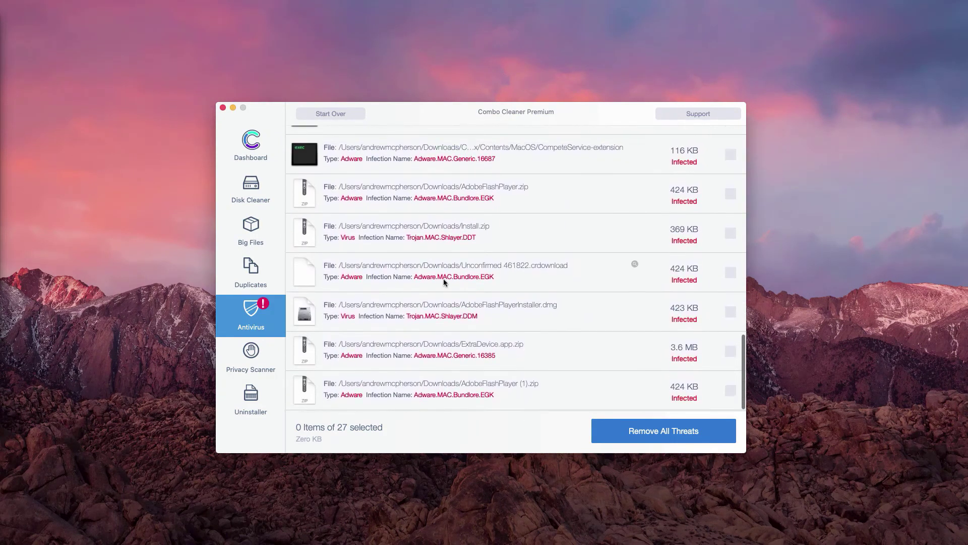
{"action": "scroll", "coordinate": [443, 279], "scroll_direction": "up", "scroll_amount": 5}
{"action": "scroll", "coordinate": [444, 279], "scroll_direction": "up", "scroll_amount": 5}
{"action": "scroll", "coordinate": [454, 250], "scroll_direction": "up", "scroll_amount": 5}
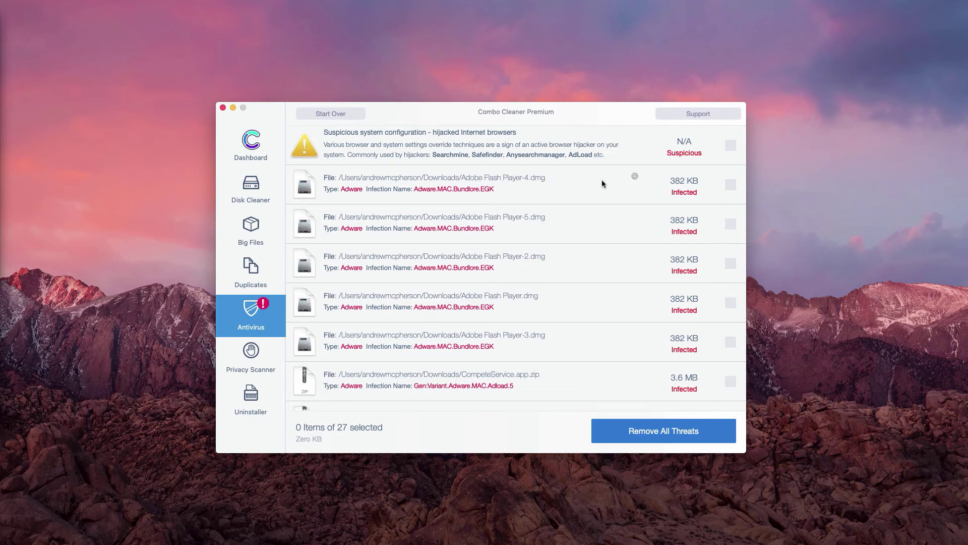
Reveal Adobe Flash Player-4.dmg in Downloads, move it to the Trash and close Finder
{"action": "left_click", "coordinate": [634, 179]}
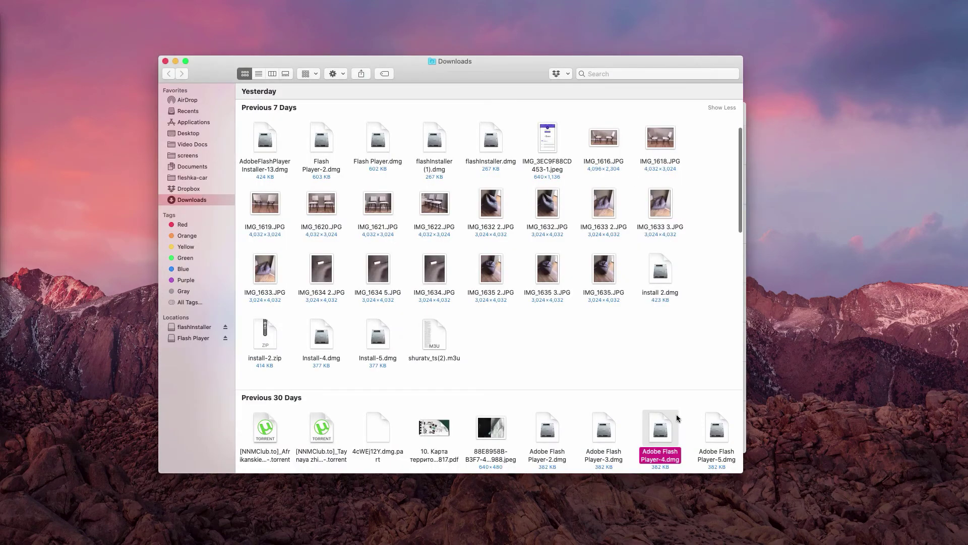
{"action": "right_click", "coordinate": [661, 430]}
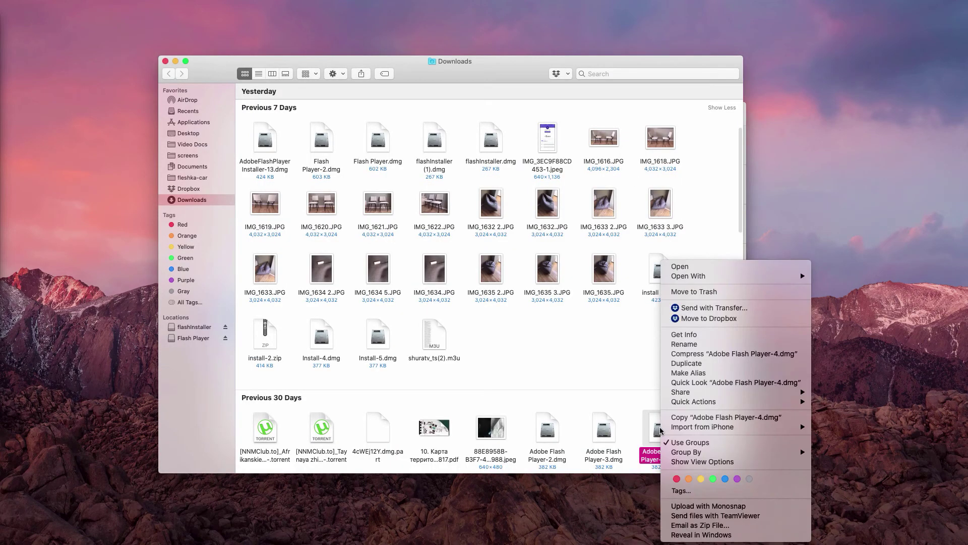
{"action": "left_click", "coordinate": [695, 292]}
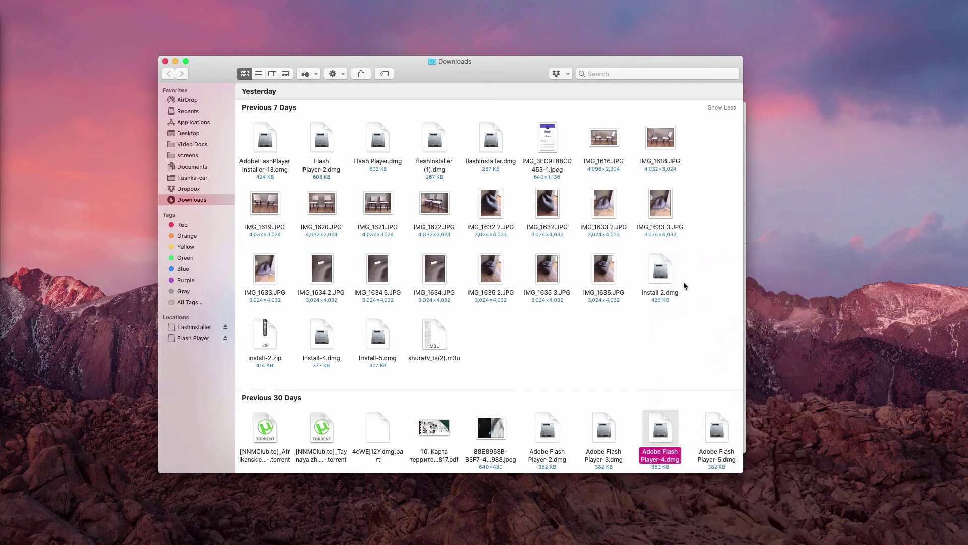
{"action": "left_click", "coordinate": [164, 61]}
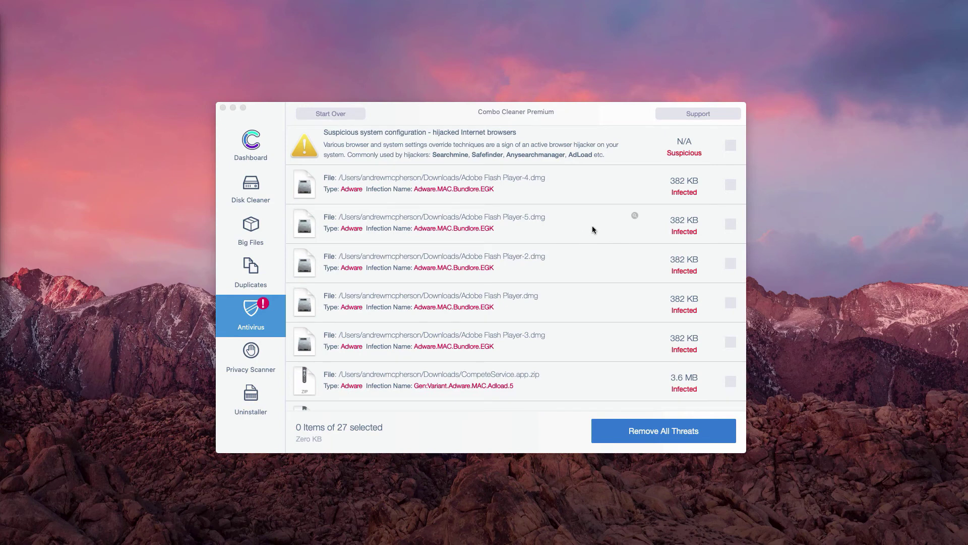
{"action": "scroll", "coordinate": [592, 226], "scroll_direction": "down", "scroll_amount": 3}
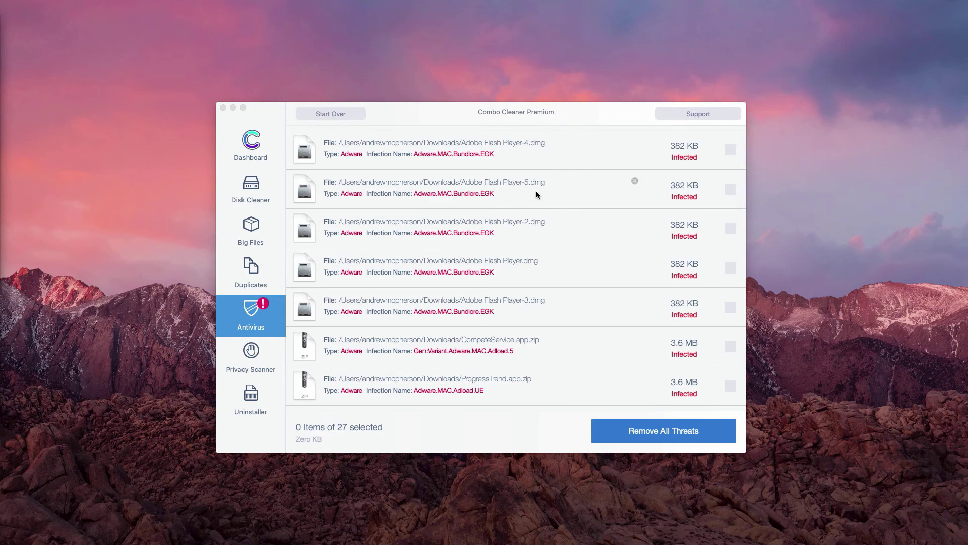
Toggle the removal marks on Adobe Flash Player-5.dmg and Player-2.dmg in the threat list
{"action": "left_click", "coordinate": [550, 184]}
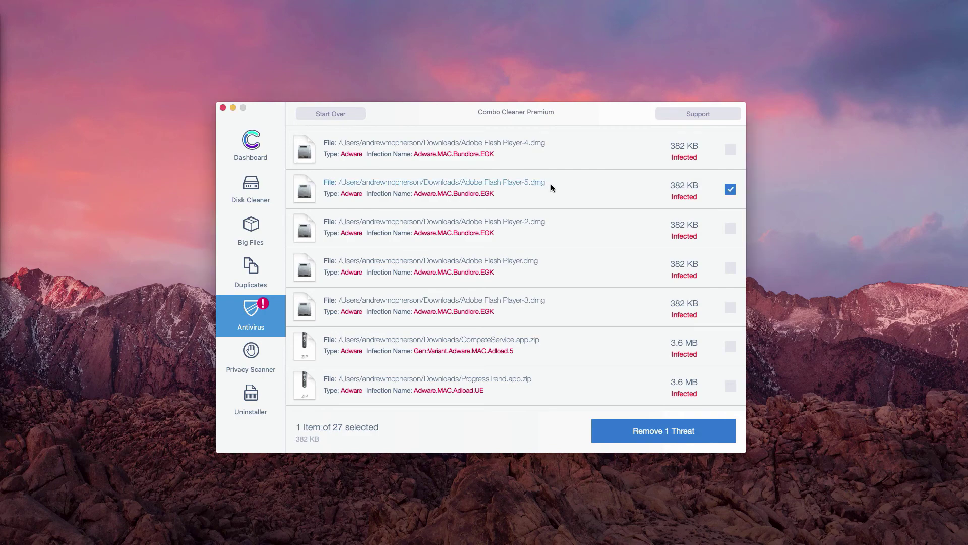
{"action": "left_click", "coordinate": [588, 184]}
{"action": "left_click", "coordinate": [631, 184]}
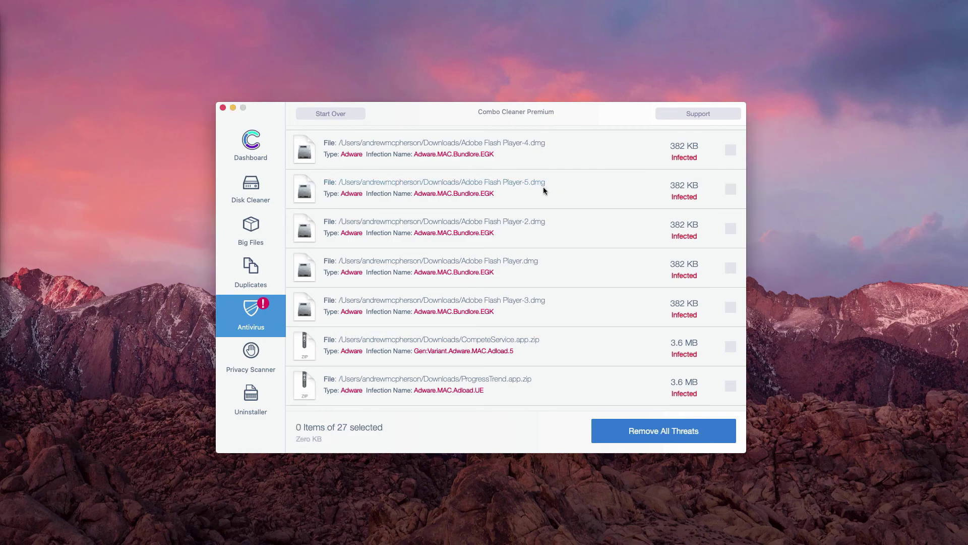
{"action": "left_click", "coordinate": [587, 182]}
{"action": "left_click", "coordinate": [614, 186]}
{"action": "left_click", "coordinate": [654, 180]}
{"action": "left_click", "coordinate": [653, 190]}
{"action": "left_click", "coordinate": [647, 190]}
{"action": "left_click", "coordinate": [634, 224]}
Reveal Adobe Flash Player-5.dmg in Downloads, move it to the Trash and close Finder
{"action": "left_click", "coordinate": [634, 181]}
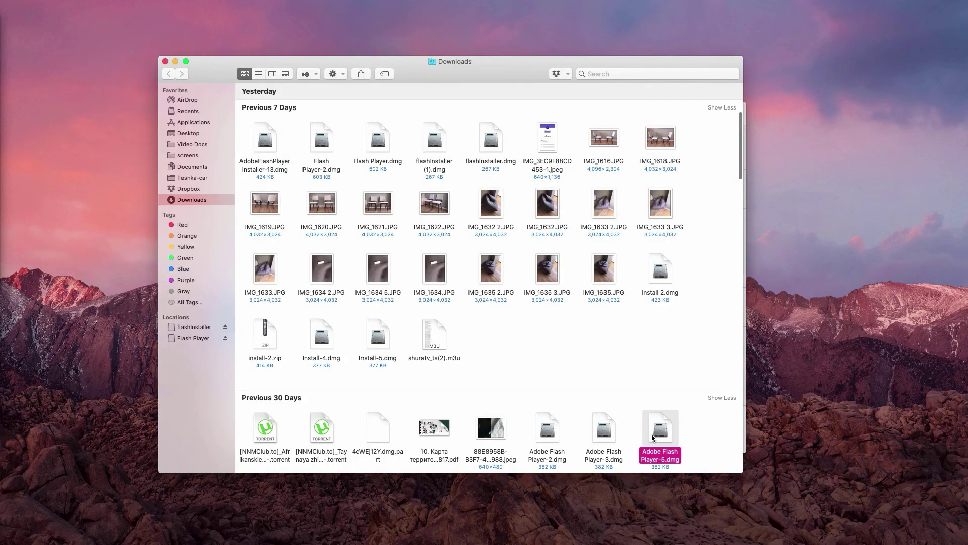
{"action": "right_click", "coordinate": [653, 438]}
{"action": "left_click", "coordinate": [692, 290]}
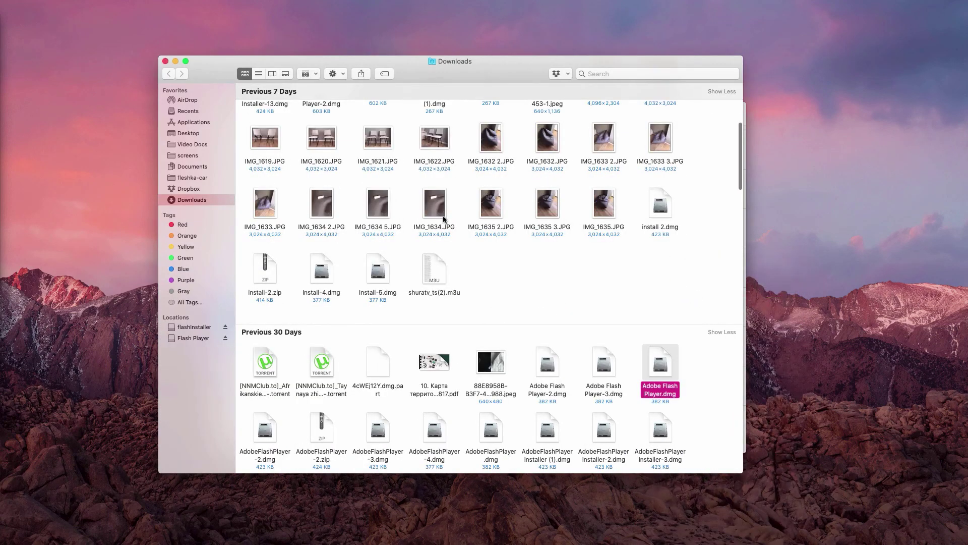
{"action": "left_click", "coordinate": [165, 61]}
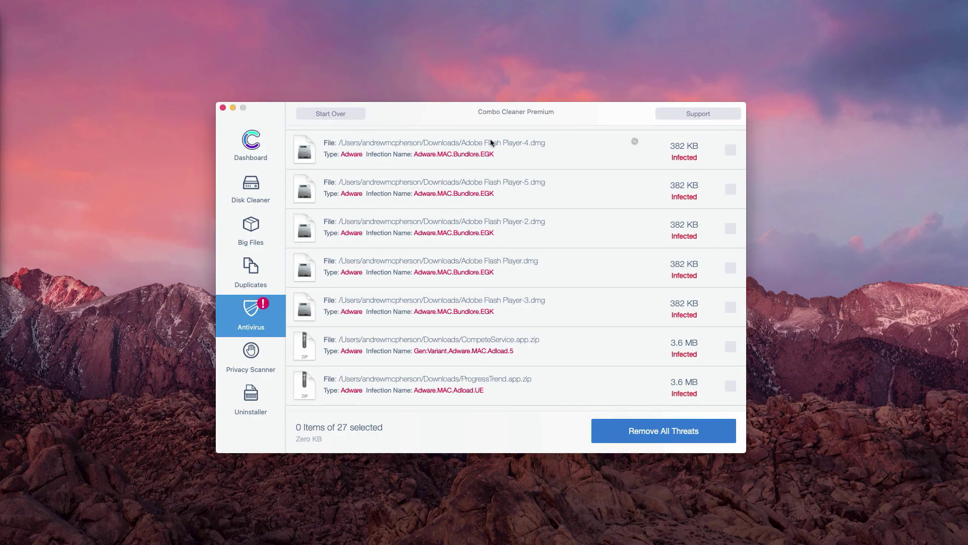
{"action": "scroll", "coordinate": [477, 264], "scroll_direction": "up", "scroll_amount": 3}
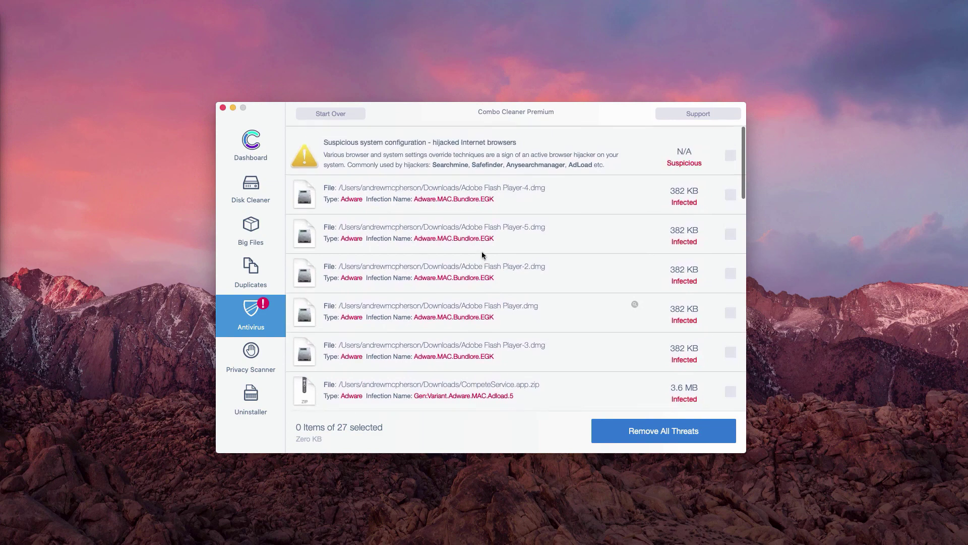
{"action": "scroll", "coordinate": [486, 197], "scroll_direction": "down", "scroll_amount": 5}
{"action": "scroll", "coordinate": [480, 242], "scroll_direction": "down", "scroll_amount": 5}
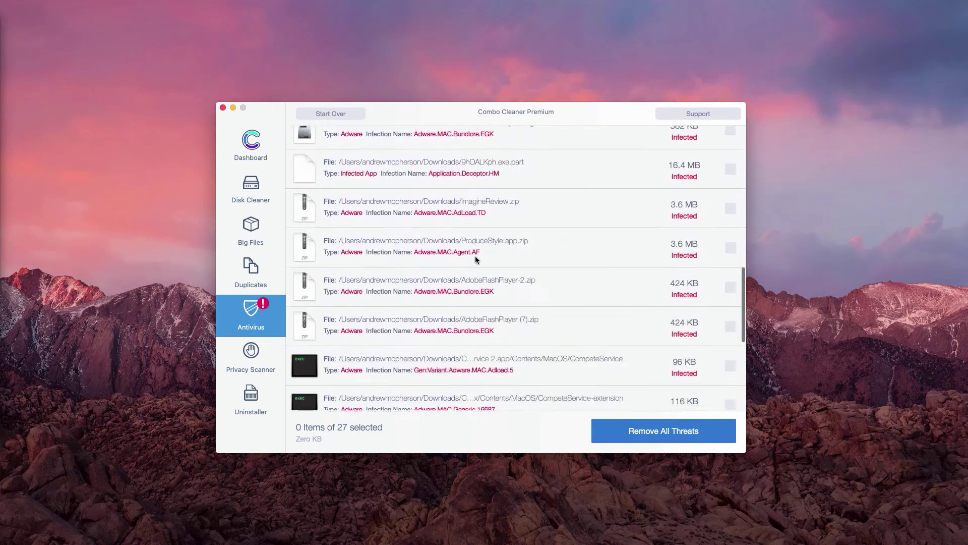
{"action": "scroll", "coordinate": [475, 279], "scroll_direction": "down", "scroll_amount": 5}
{"action": "scroll", "coordinate": [478, 283], "scroll_direction": "down", "scroll_amount": 3}
{"action": "scroll", "coordinate": [479, 283], "scroll_direction": "up", "scroll_amount": 5}
{"action": "scroll", "coordinate": [478, 283], "scroll_direction": "up", "scroll_amount": 5}
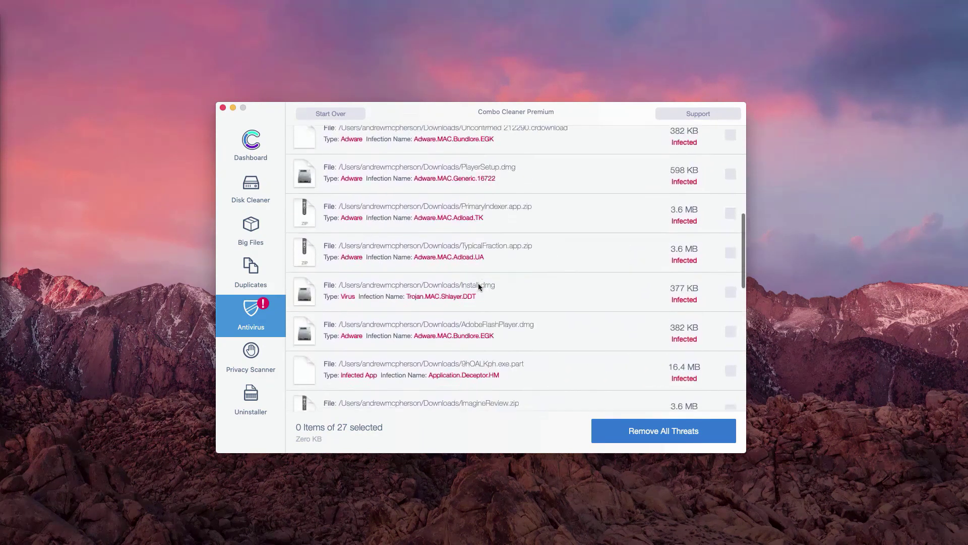
{"action": "scroll", "coordinate": [478, 283], "scroll_direction": "up", "scroll_amount": 5}
{"action": "scroll", "coordinate": [479, 276], "scroll_direction": "up", "scroll_amount": 5}
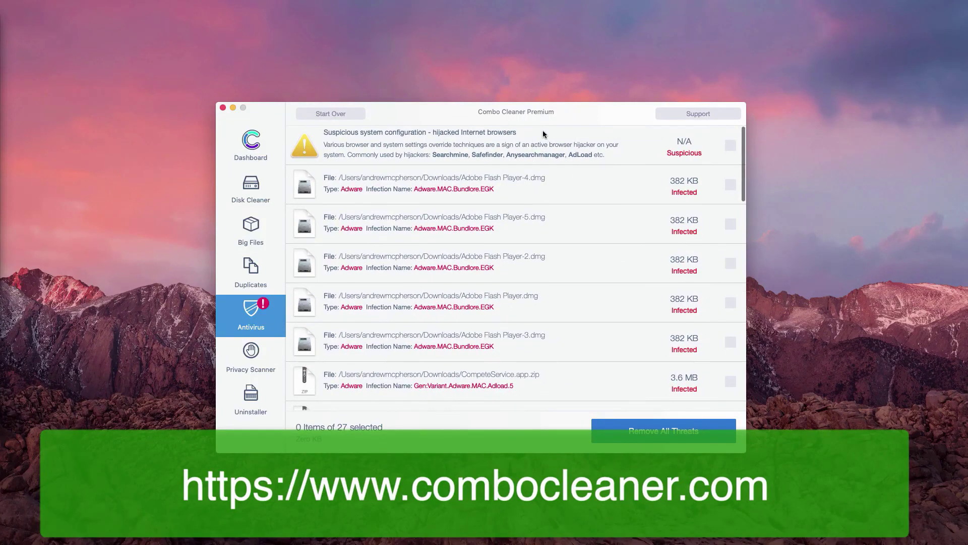